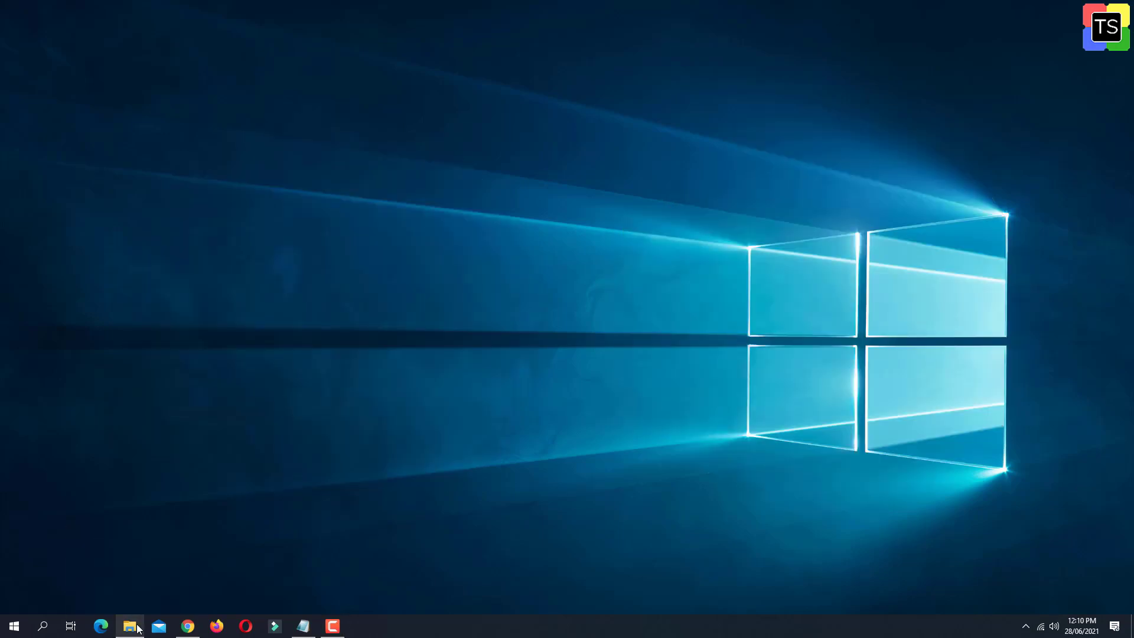
Step: Open Sample.pptx from the Pic folder in PowerPoint and look through both of its slides
left_click(129, 626)
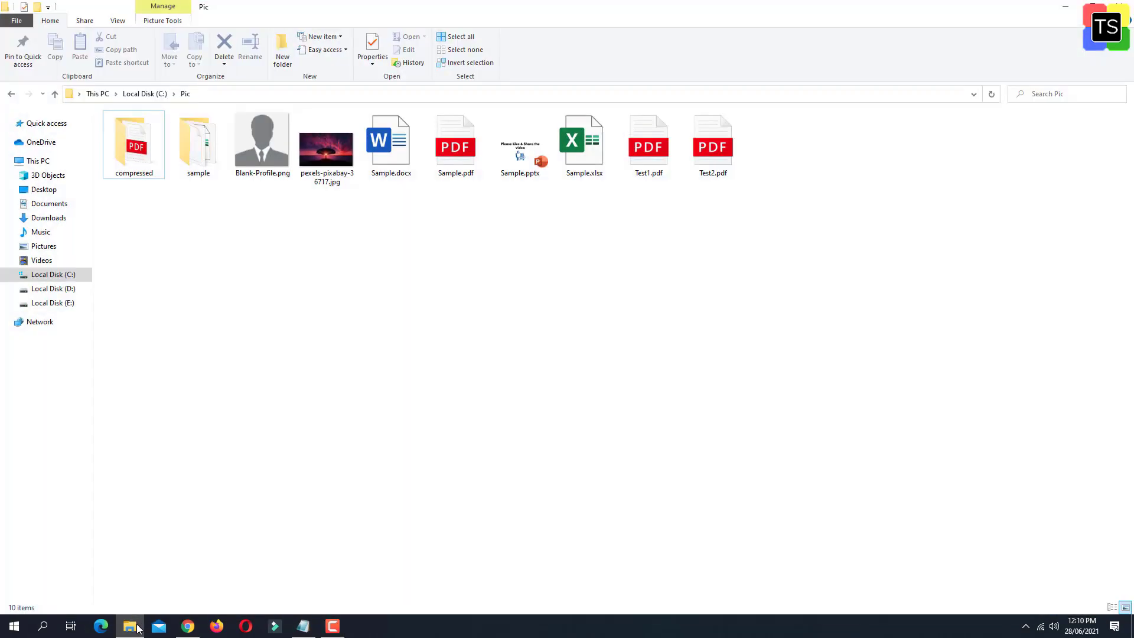
double_click(520, 155)
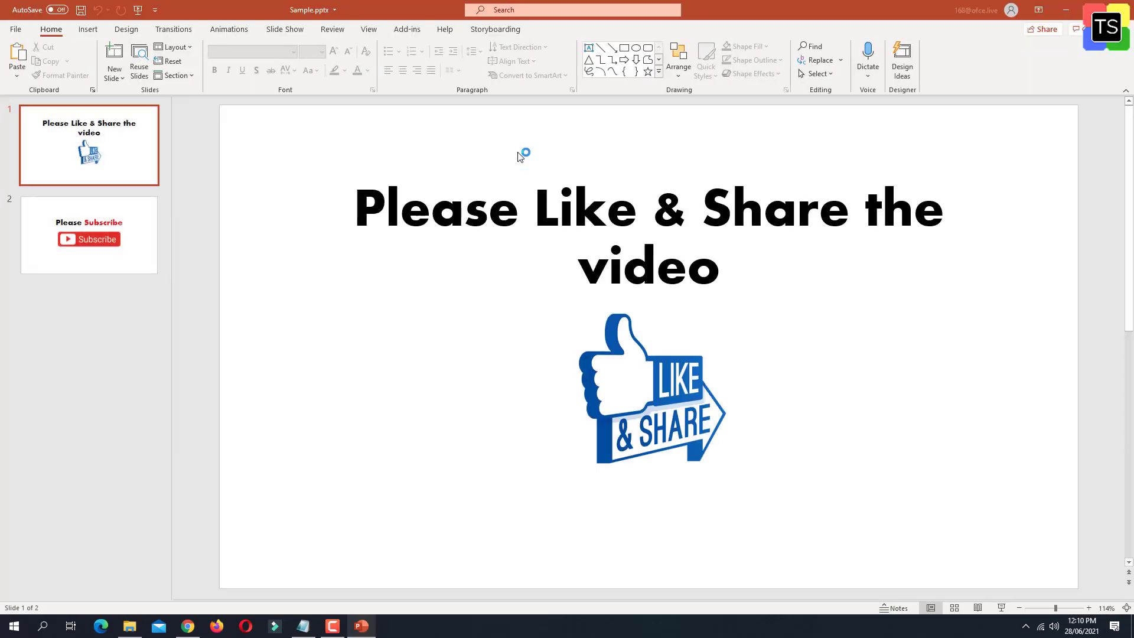
scroll(858, 336, "down", 1)
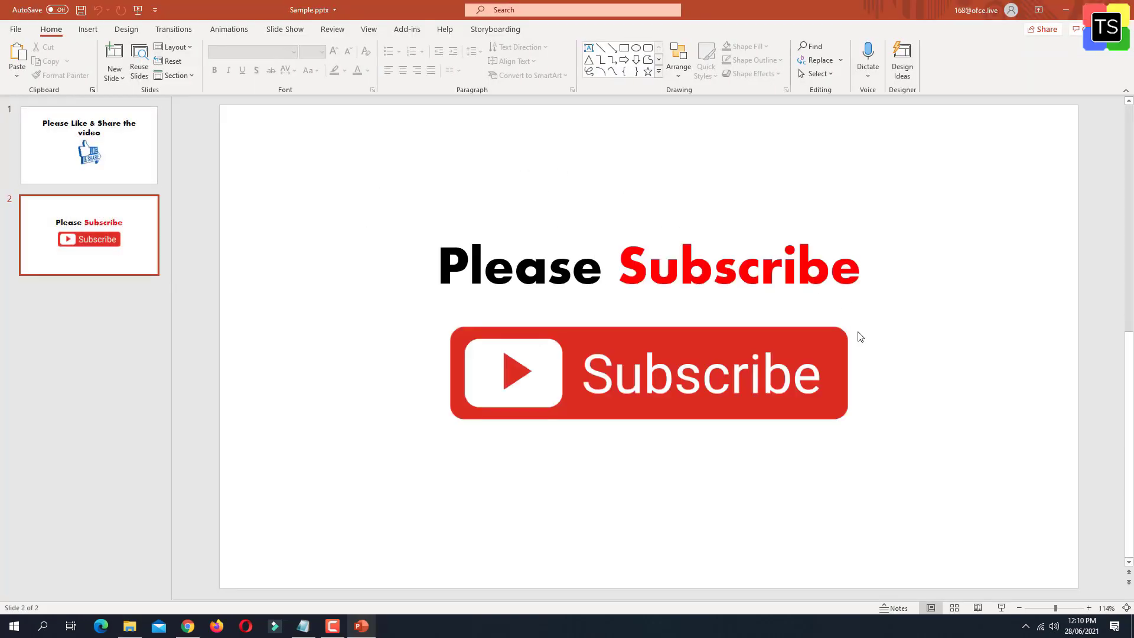
scroll(860, 337, "up", 1)
left_click(142, 270)
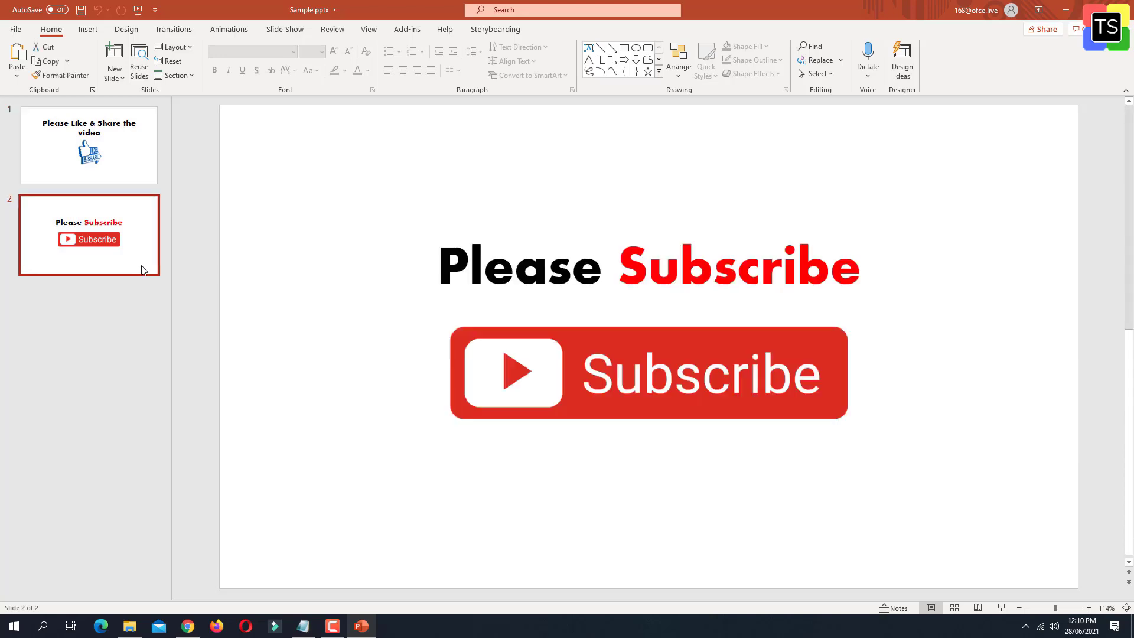
left_click(126, 172)
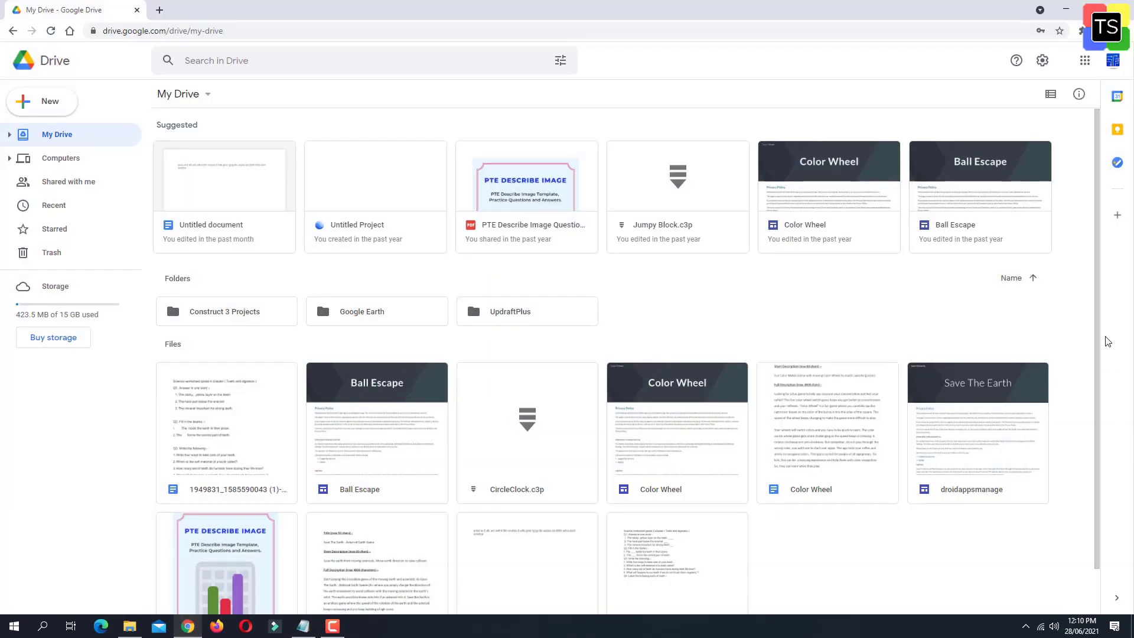
Step: Upload Sample.pptx from the Pic folder to My Drive in Google Drive and dismiss the upload notice
scroll(1037, 426, "down", 1)
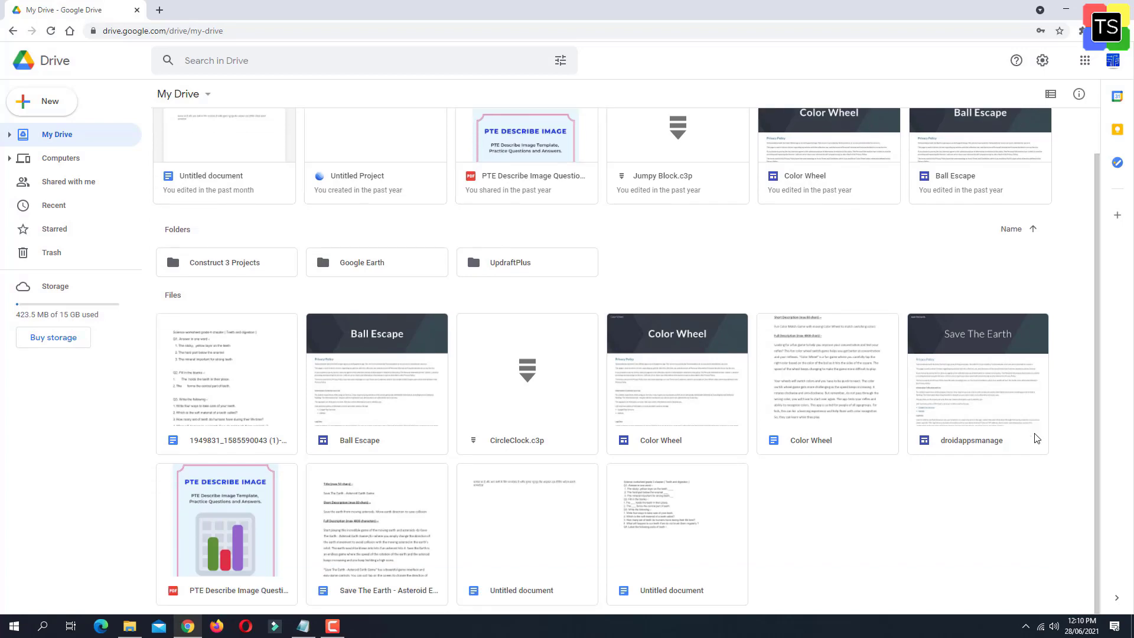
scroll(1037, 437, "up", 1)
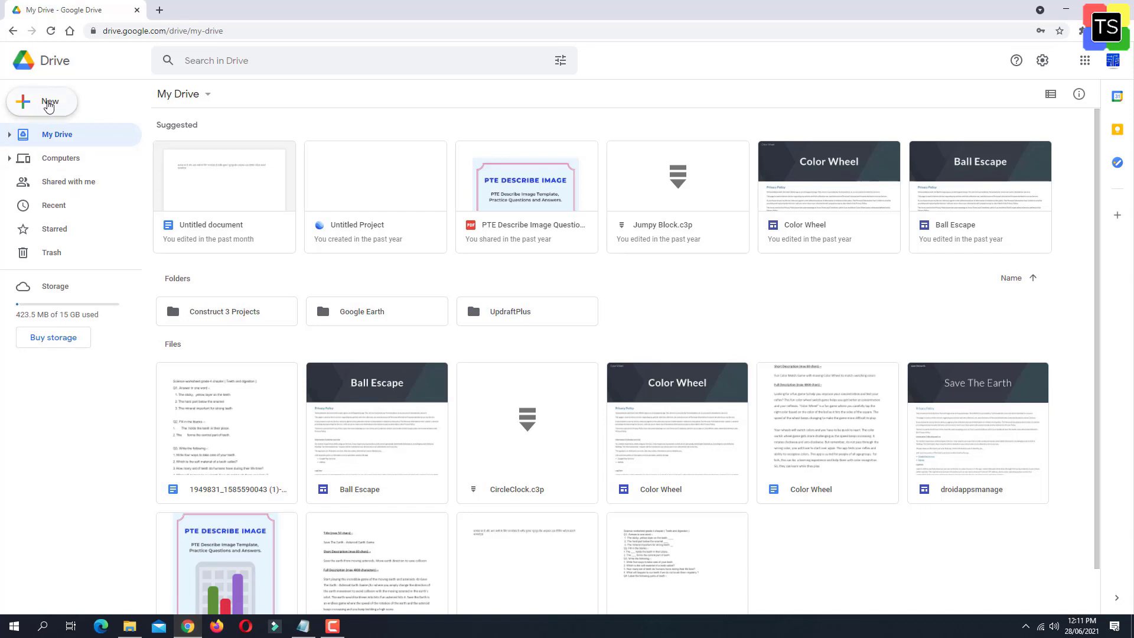
left_click(51, 104)
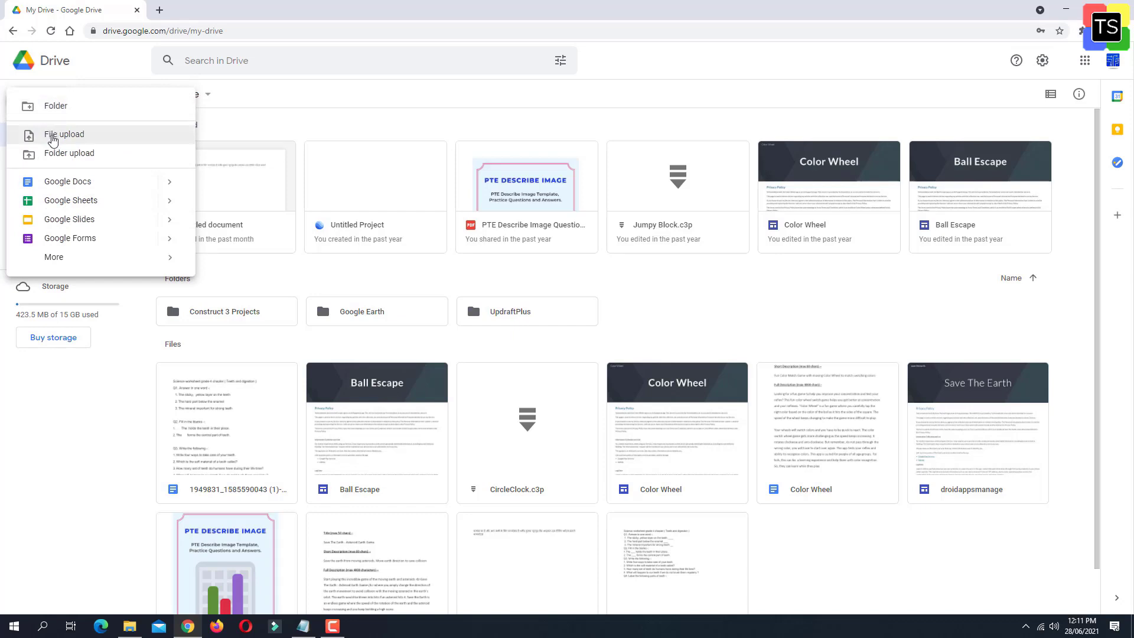
left_click(53, 137)
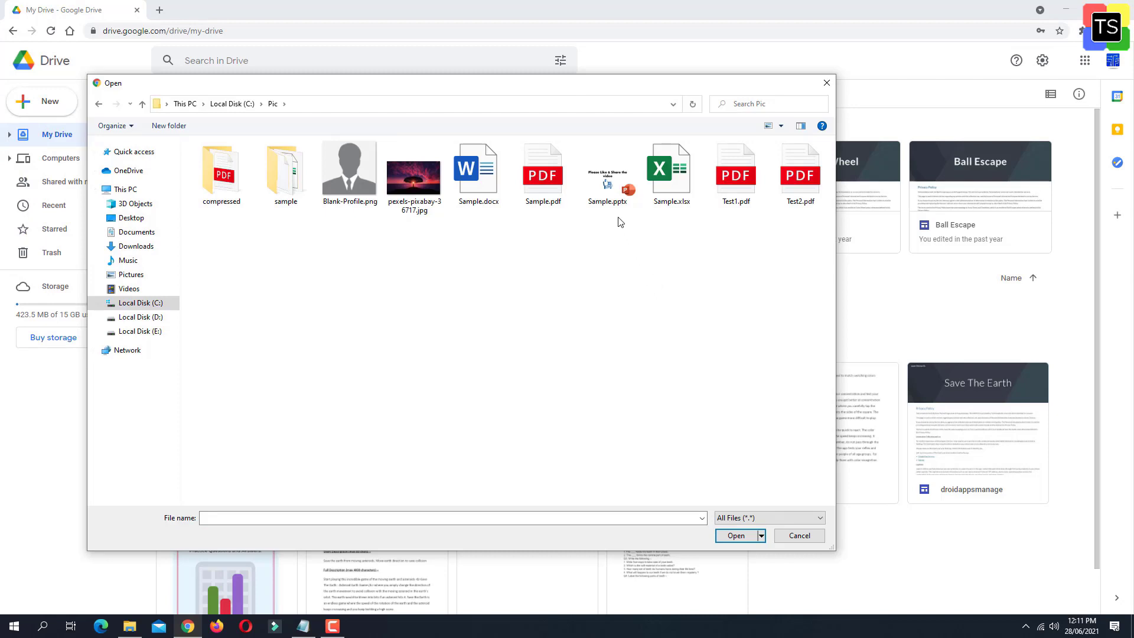
left_click(608, 184)
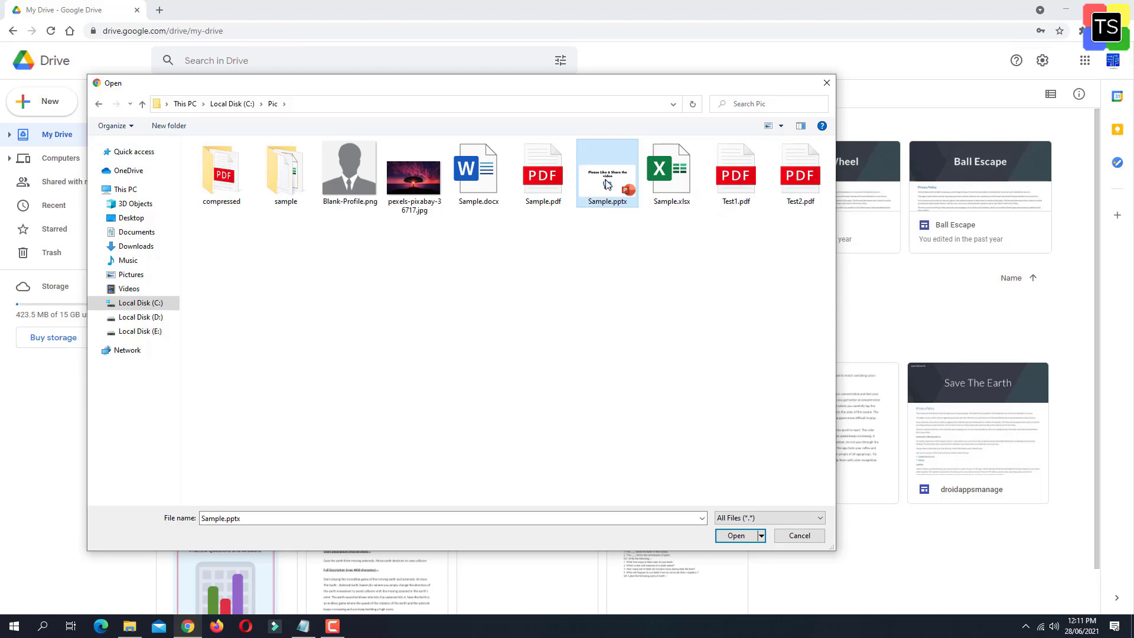
left_click(736, 537)
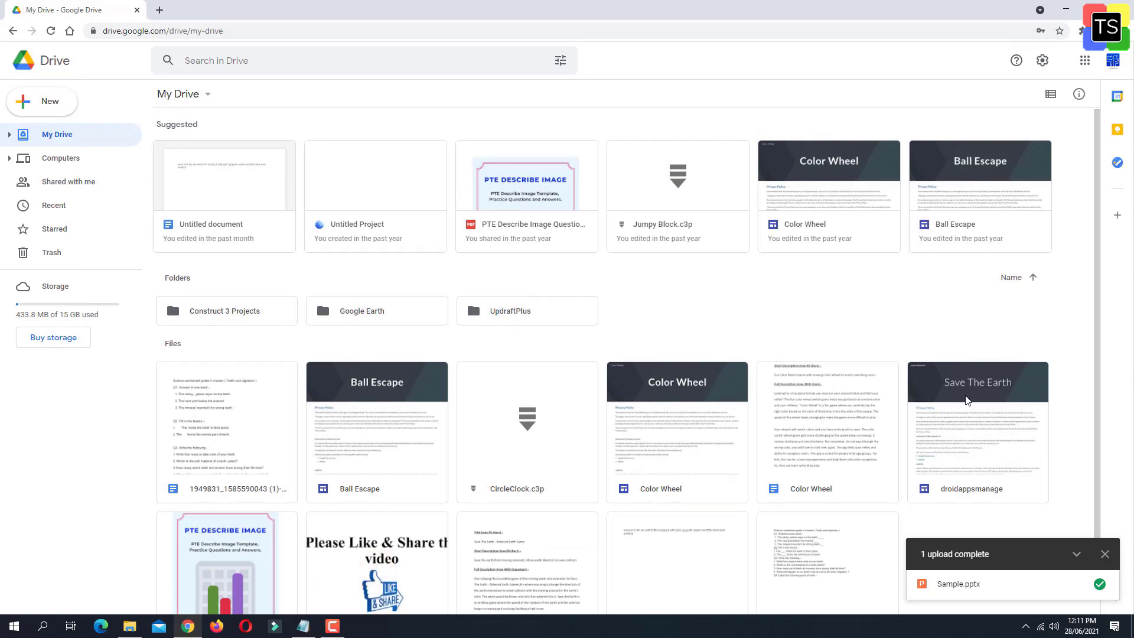
scroll(963, 402, "down", 1)
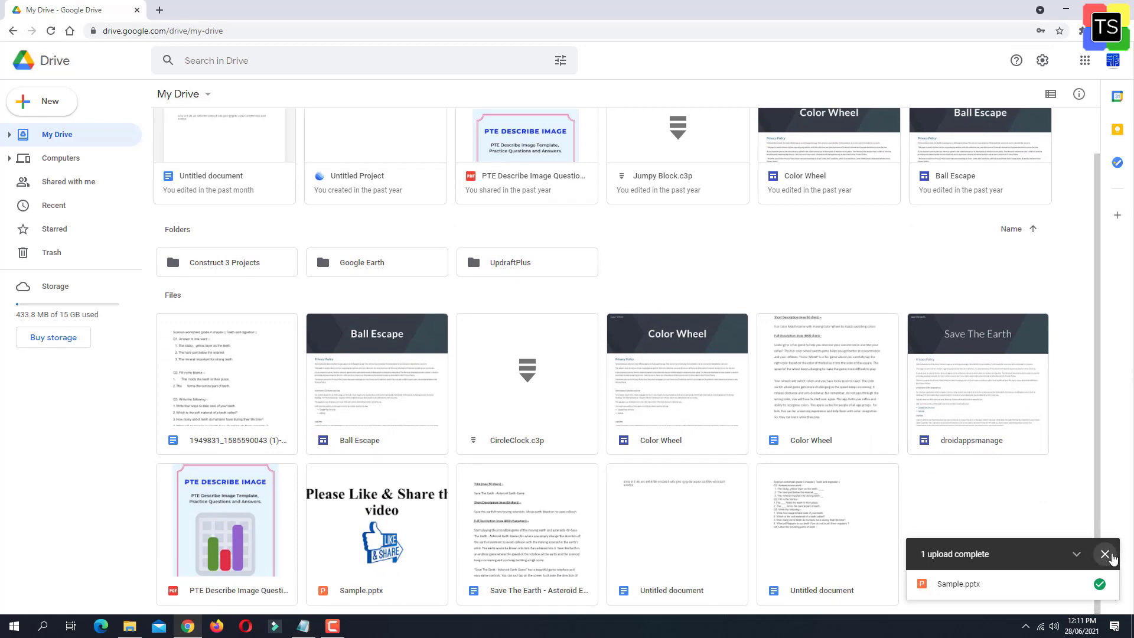
left_click(1104, 554)
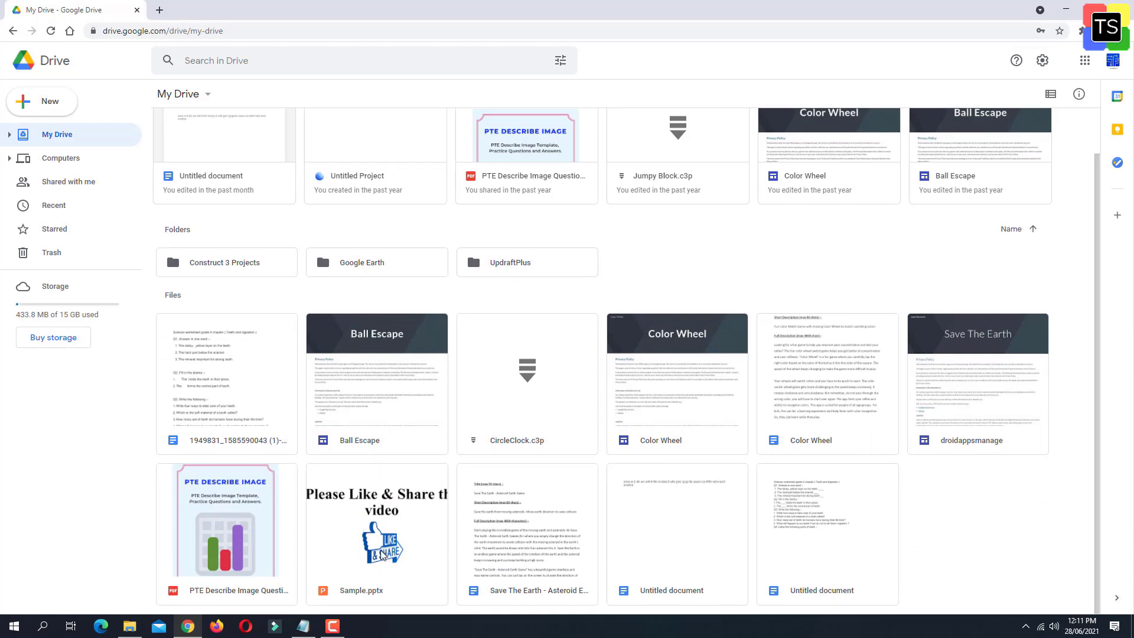
Step: Open the uploaded Sample.pptx with Google Slides, dismiss the Office editing welcome message and look through the slides
right_click(390, 518)
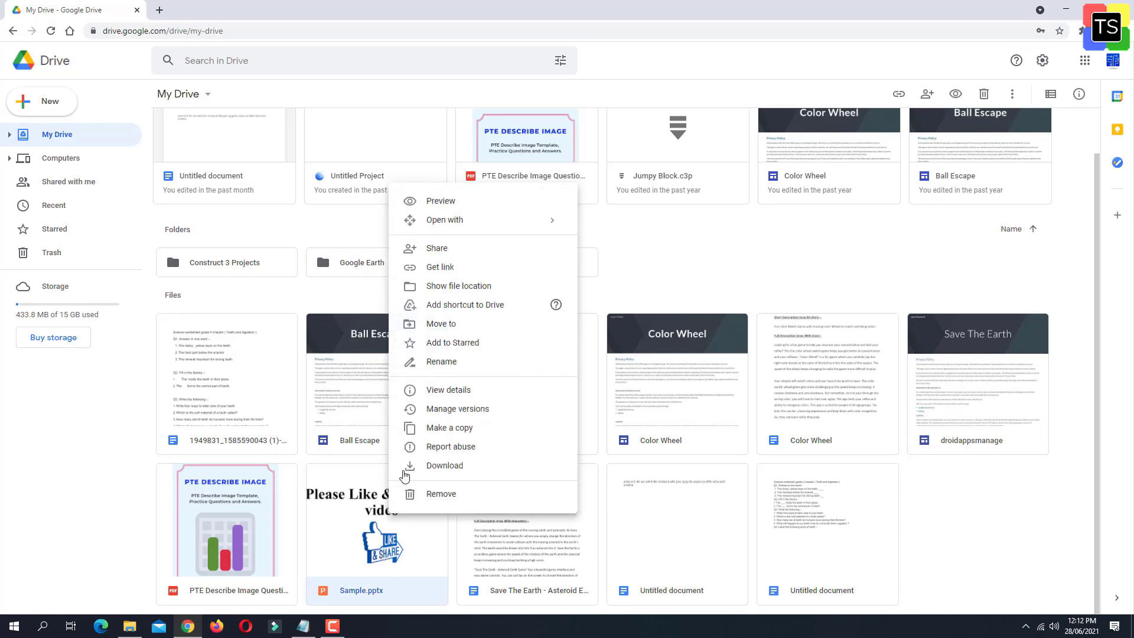
mouse_move(439, 224)
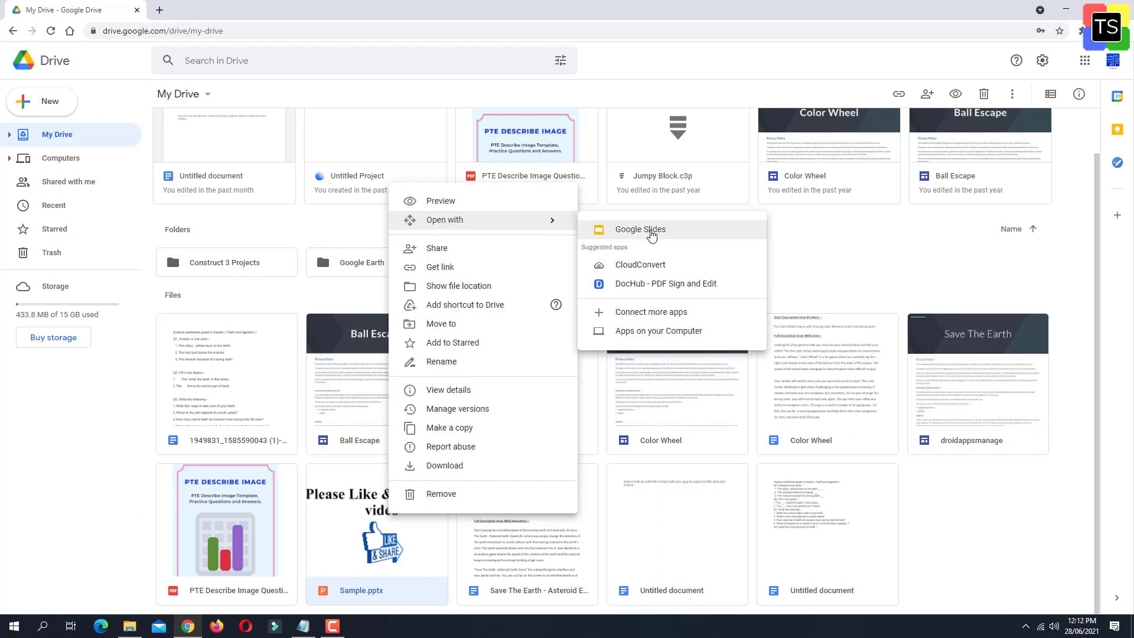
left_click(652, 234)
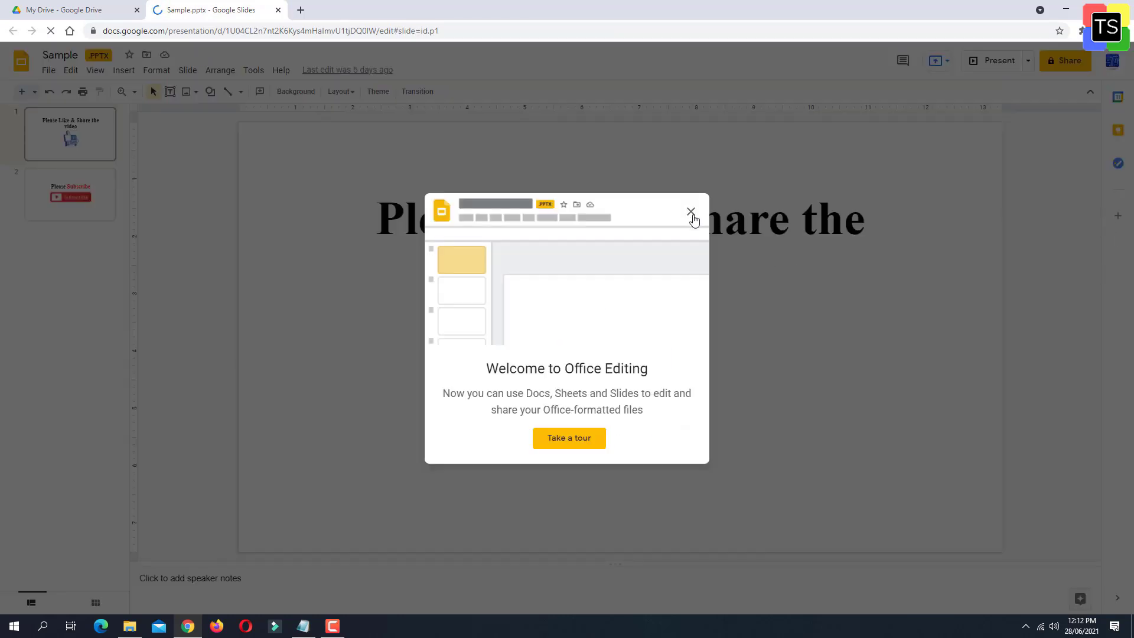
left_click(690, 213)
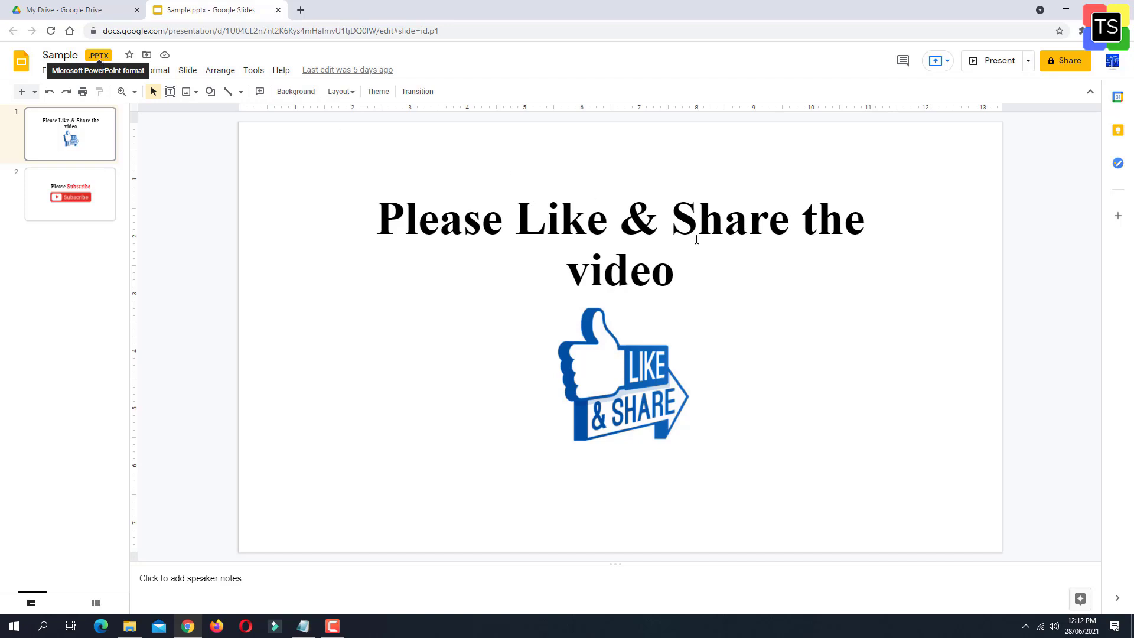
scroll(791, 311, "down", 1)
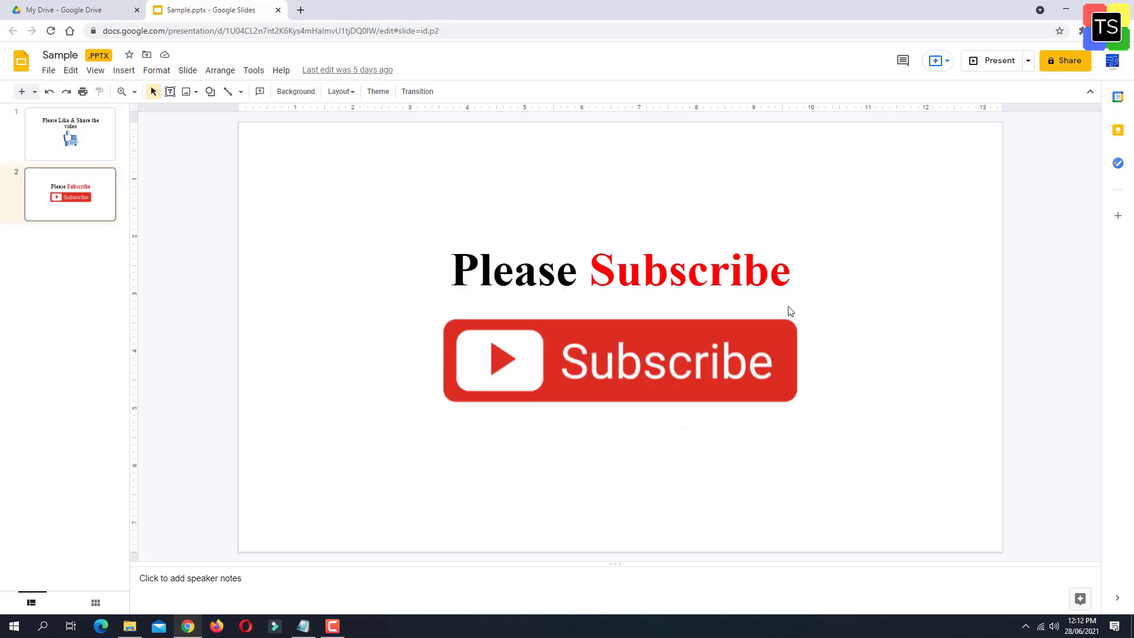
scroll(791, 312, "up", 1)
Step: Add ". Thanks" to the end of the title text on the first slide
left_click(698, 271)
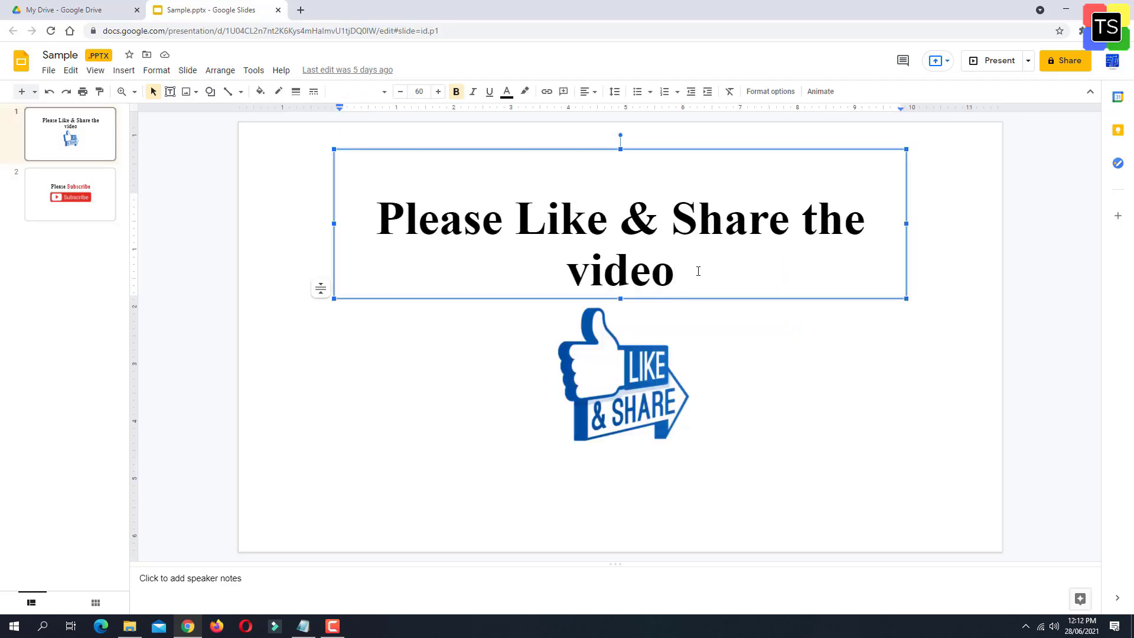
type(". Tha")
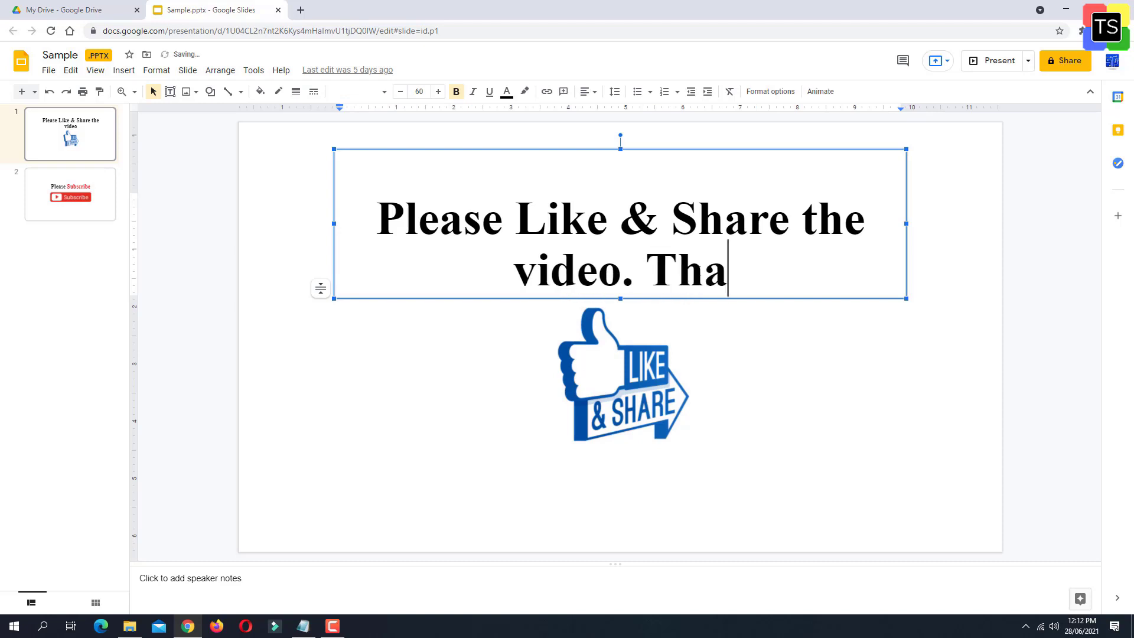
type("nks")
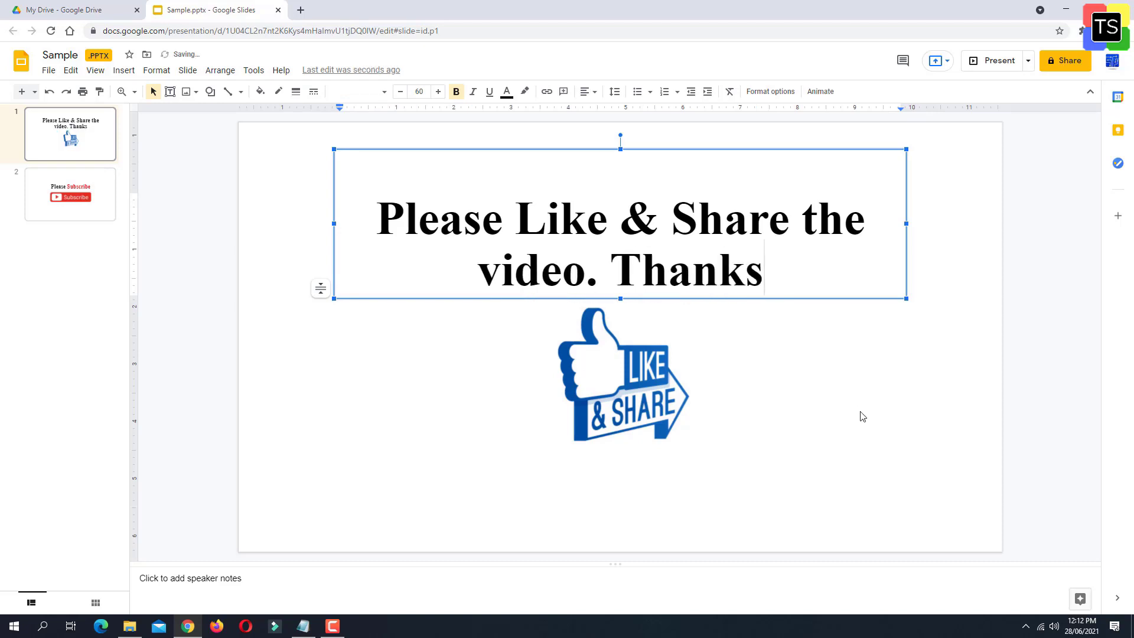
left_click(862, 417)
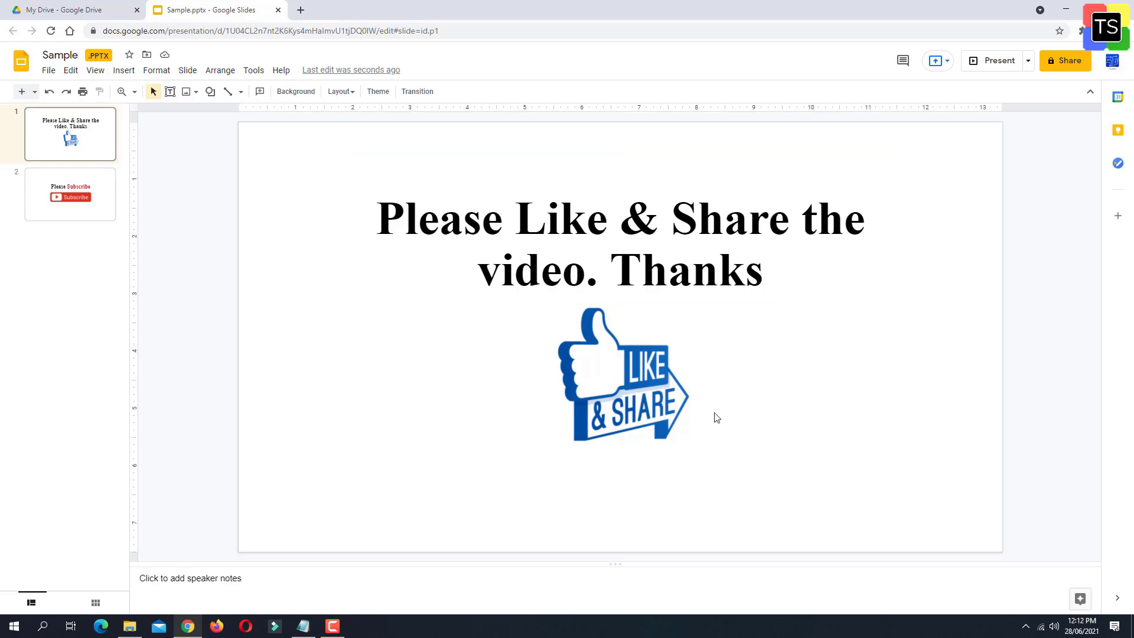
left_click(667, 405)
left_click(856, 406)
Step: Save the presentation as Google Slides and reload My Drive to check for the converted copy among the files
left_click(49, 72)
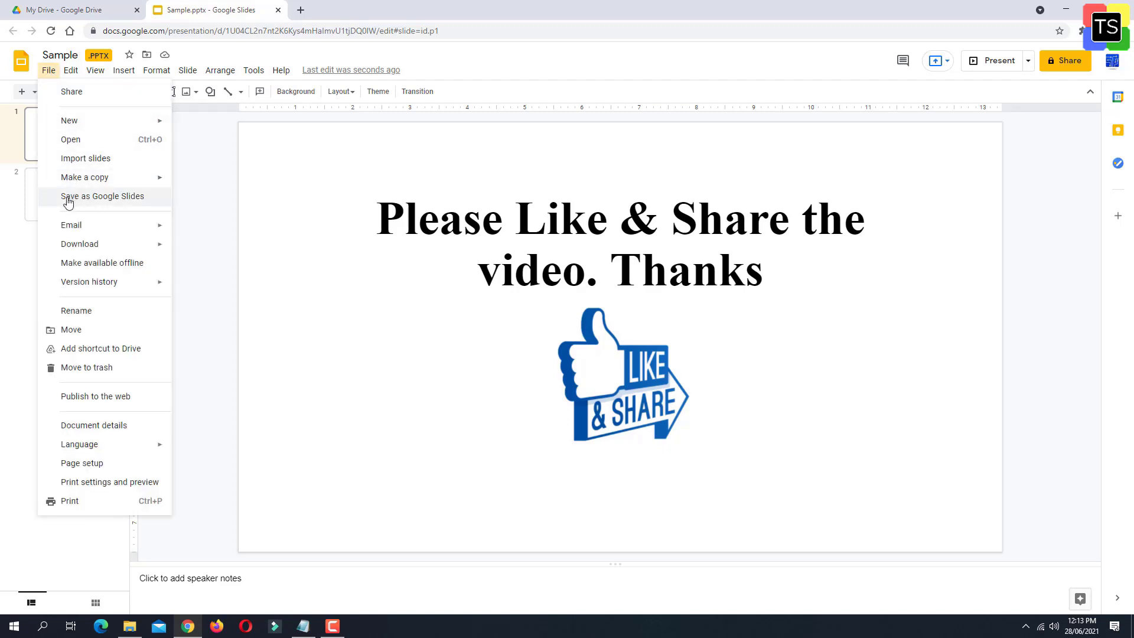
left_click(115, 203)
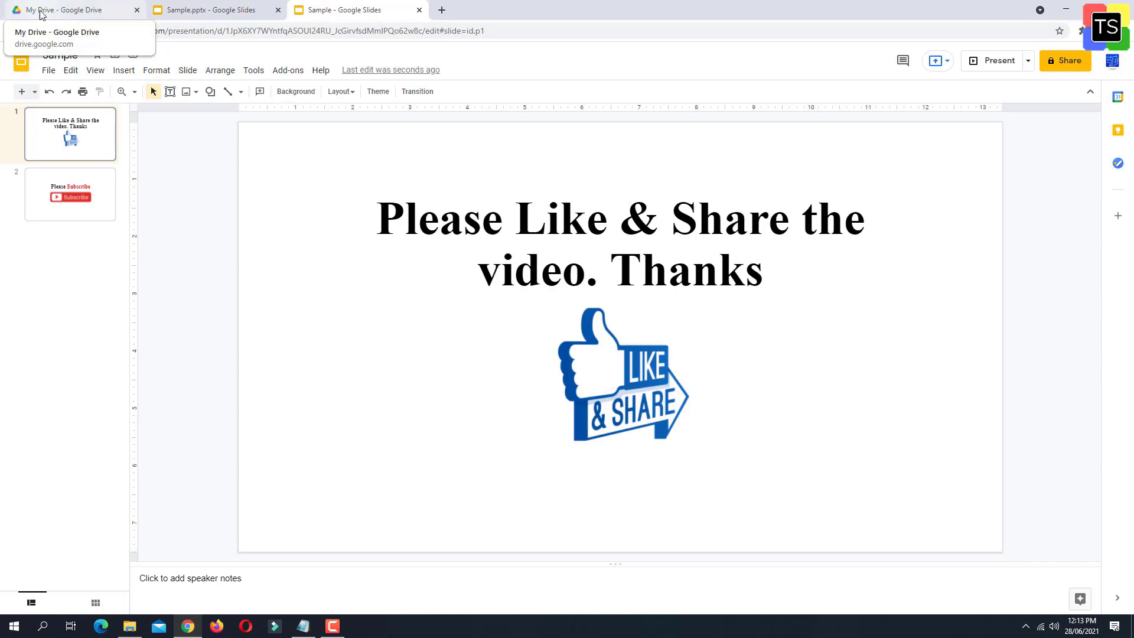
left_click(62, 10)
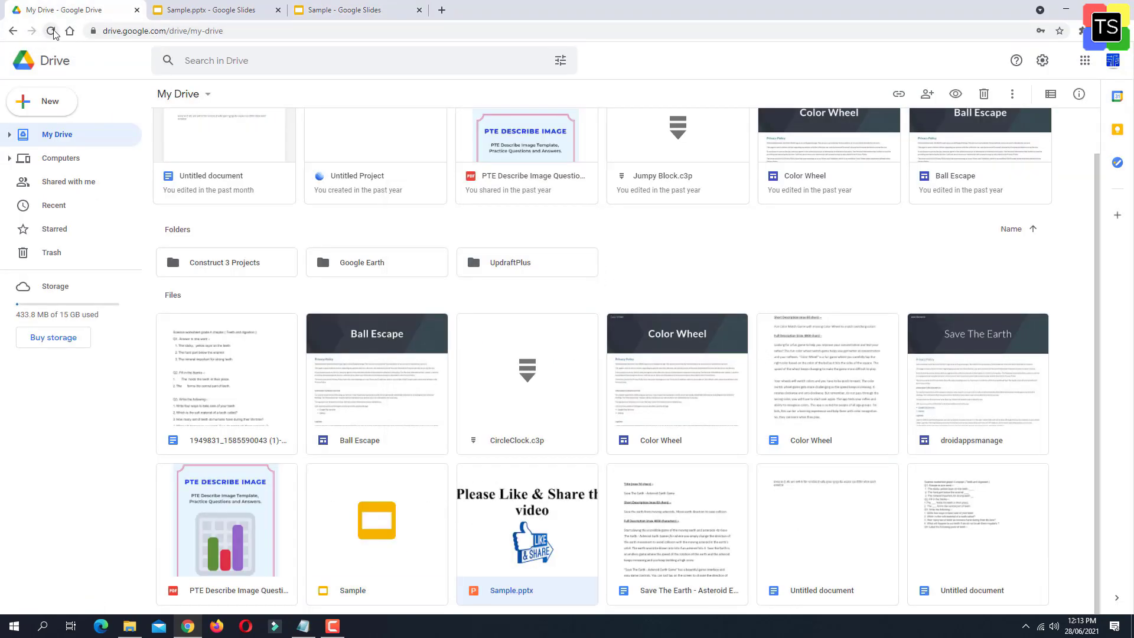
left_click(54, 31)
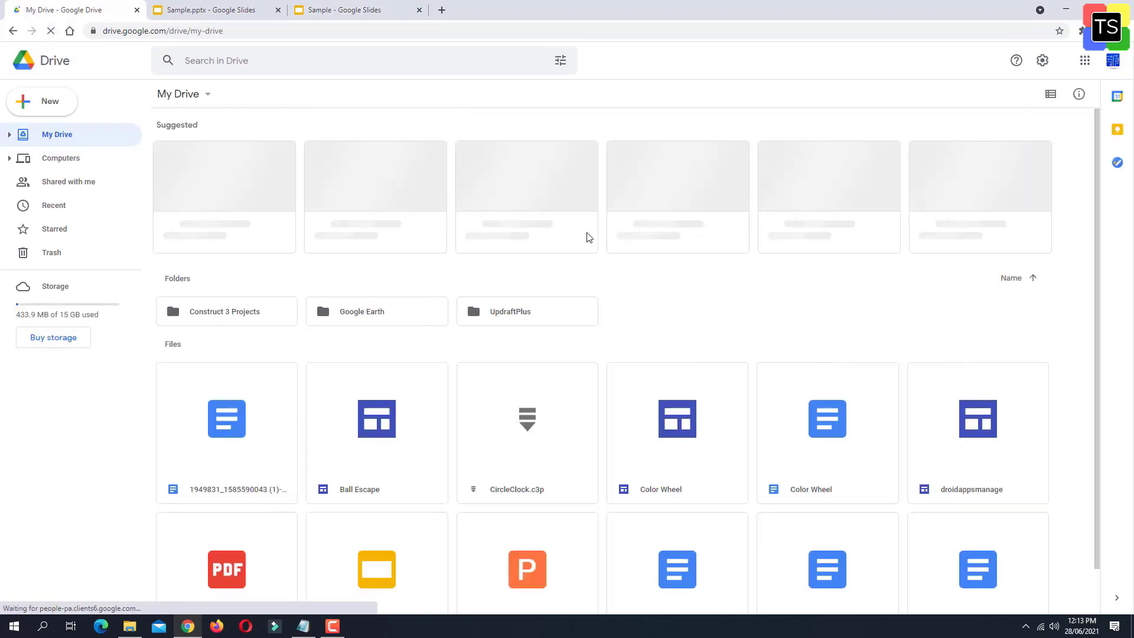
scroll(642, 257, "down", 1)
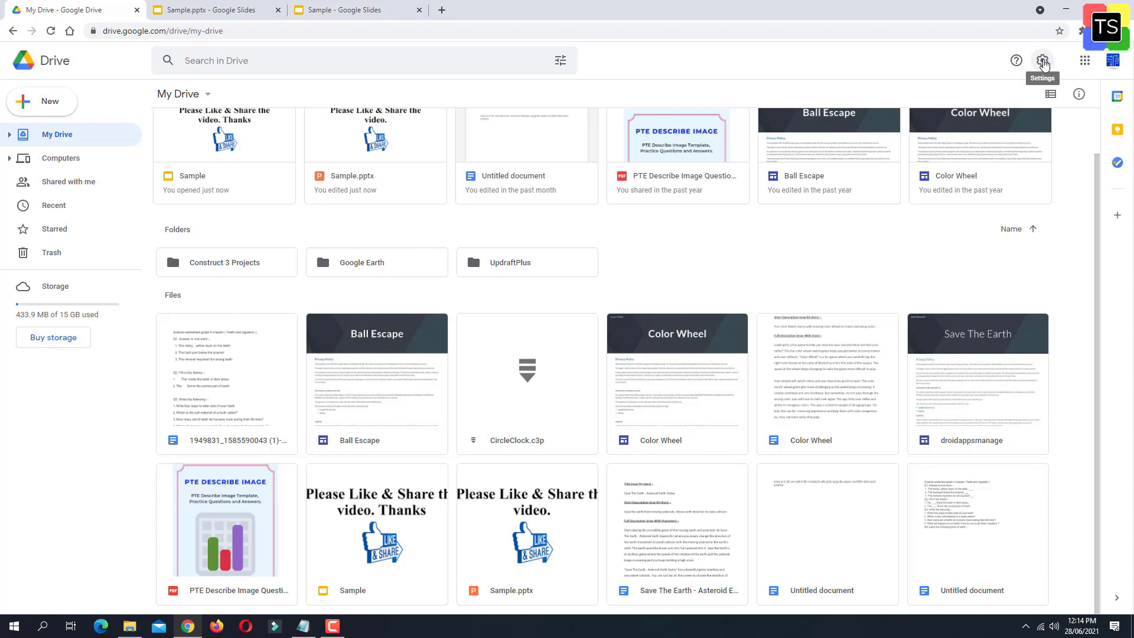
Step: Turn on converting uploaded files to Google Docs editor format in the Drive settings, close the settings and minimize the browser
left_click(1043, 61)
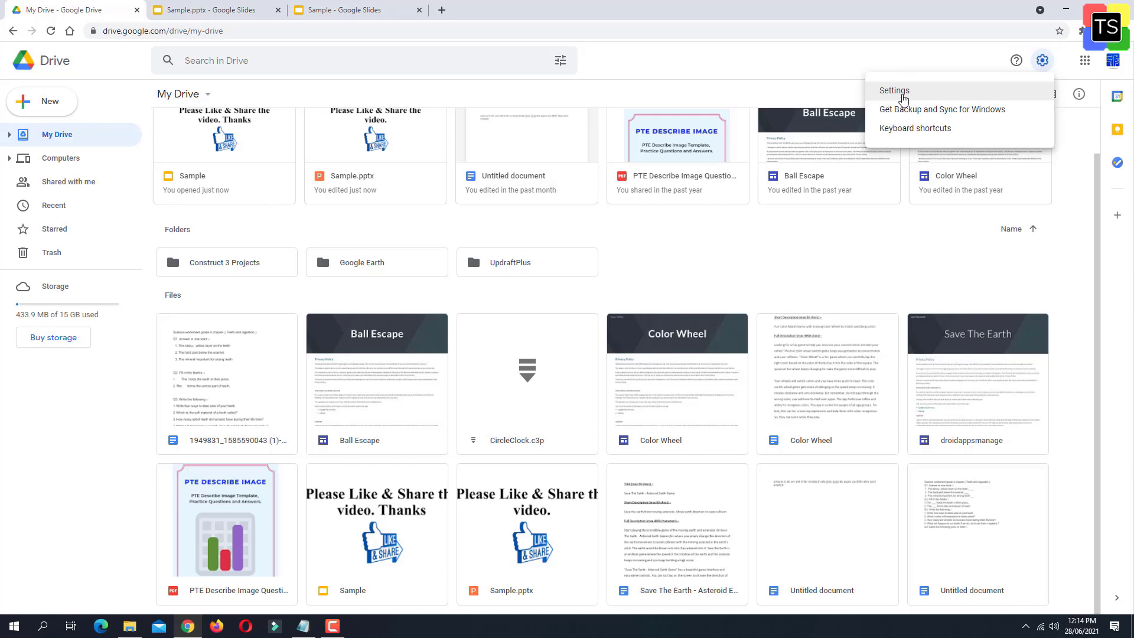
left_click(895, 92)
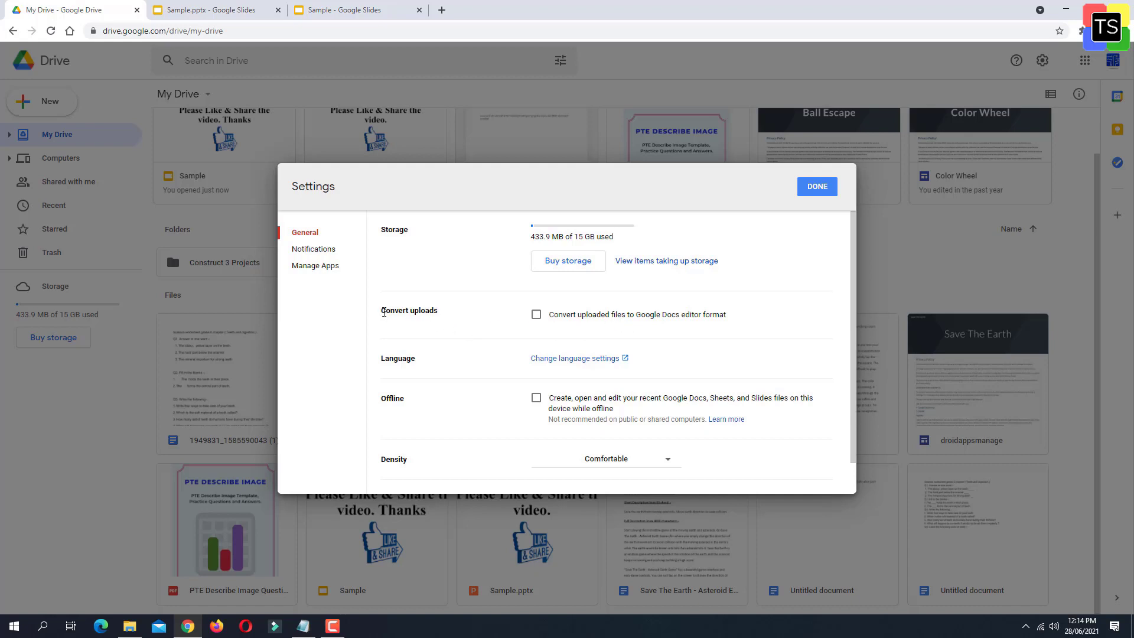
left_click_drag(381, 312, 451, 322)
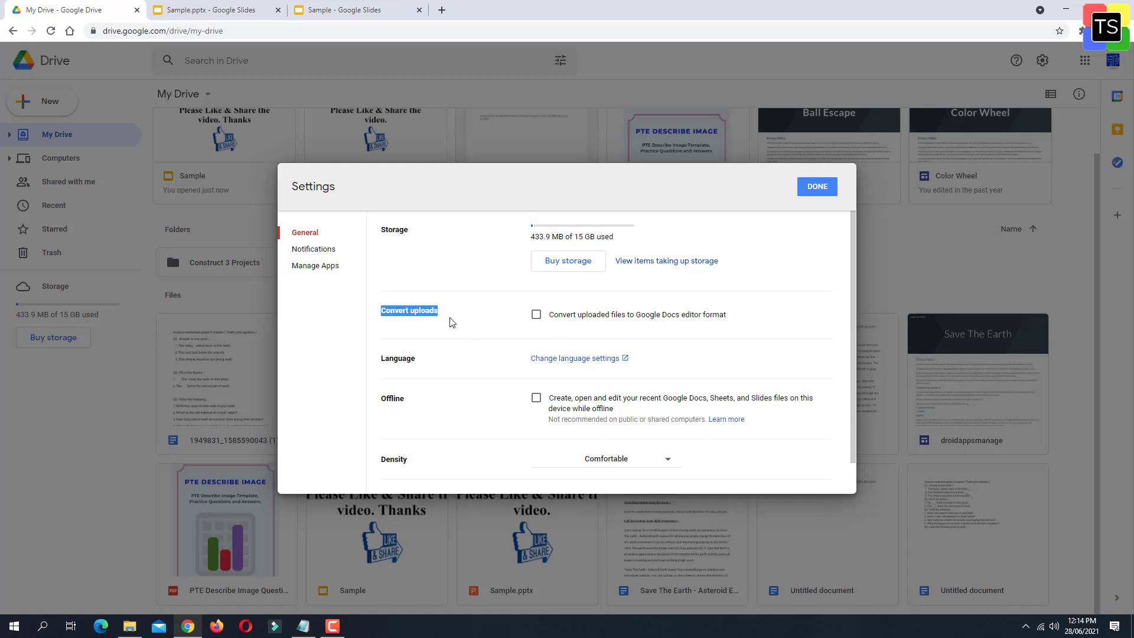
left_click(451, 322)
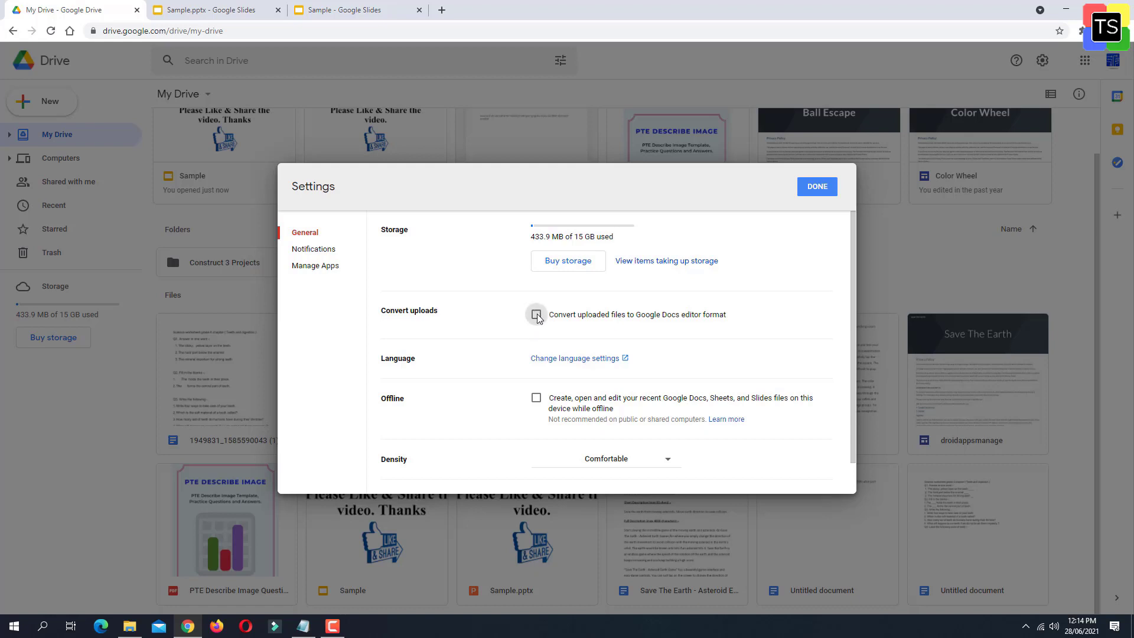
left_click(536, 315)
left_click(538, 318)
left_click(817, 188)
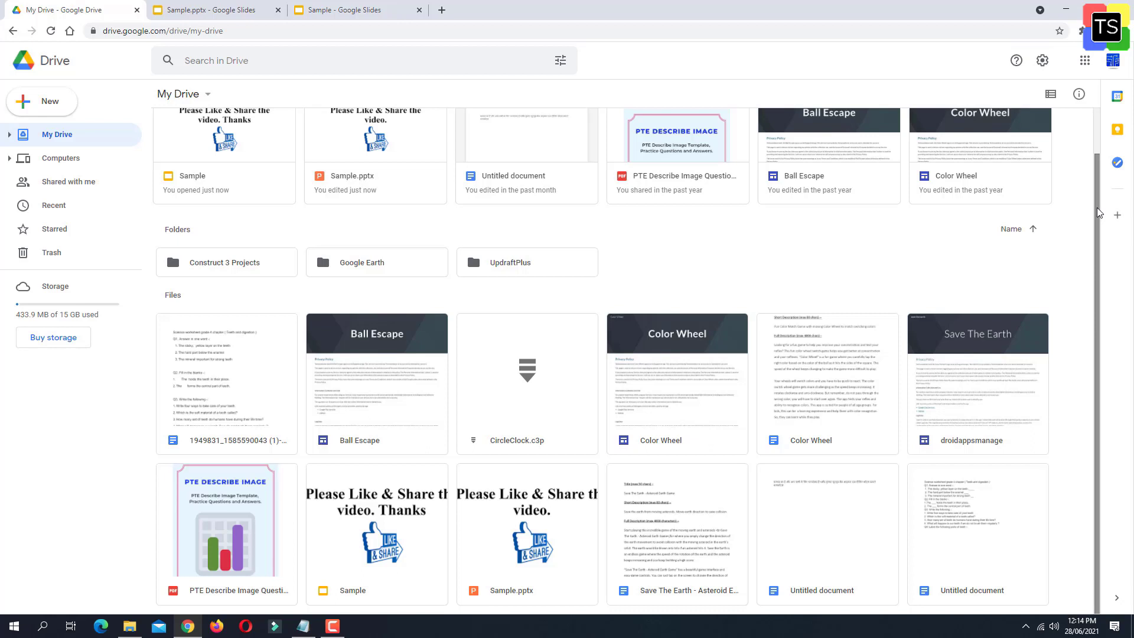
left_click(1067, 10)
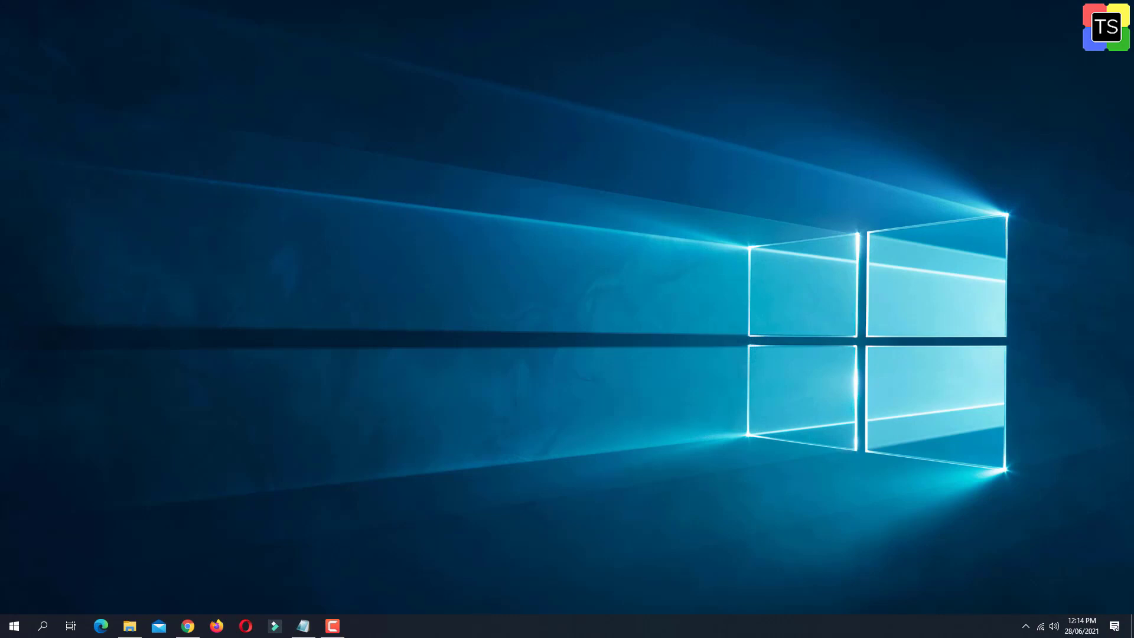